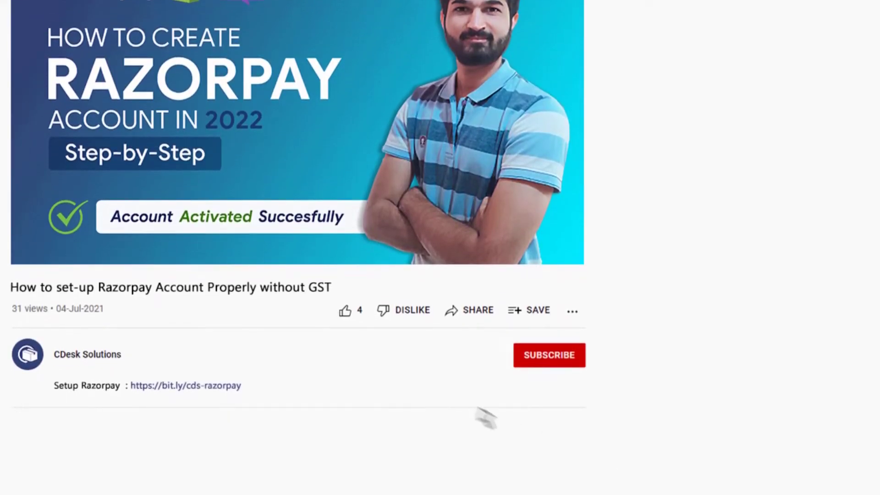
# - Create a new Razorpay account from the signup link with an email address and password
pyautogui.click(193, 387)
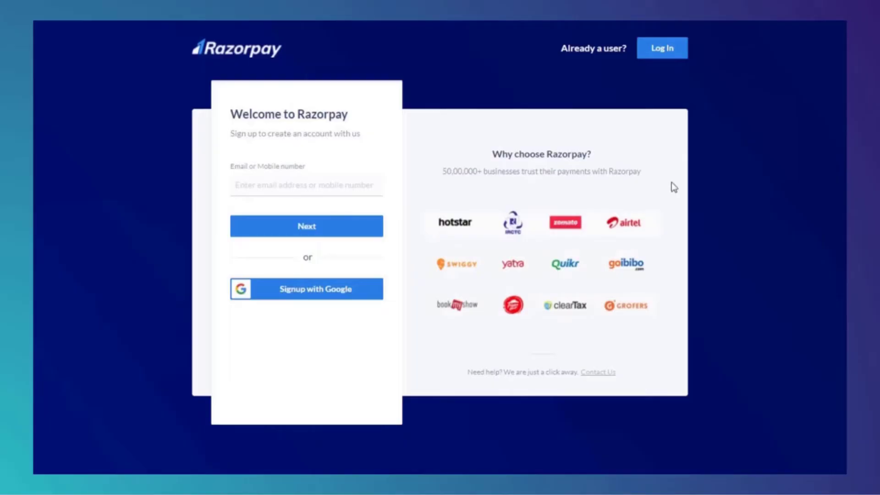
pyautogui.click(375, 182)
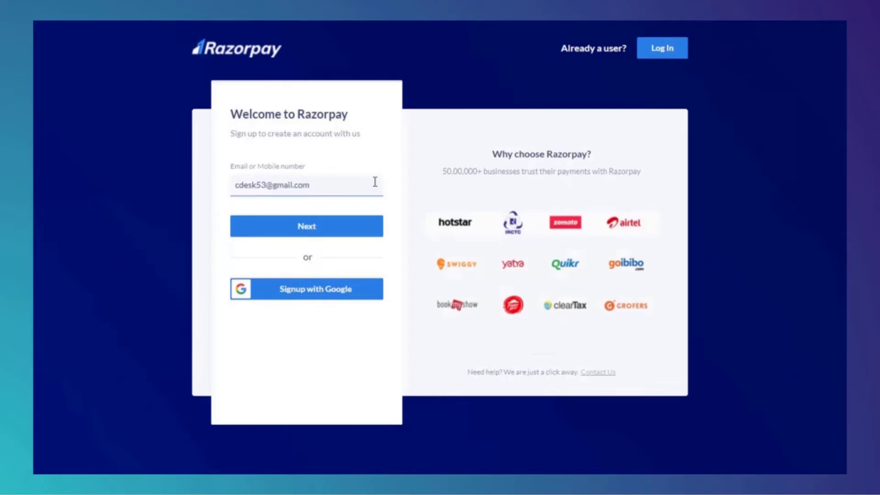
pyautogui.press('Return')
pyautogui.hotkey('ctrl', 'v')
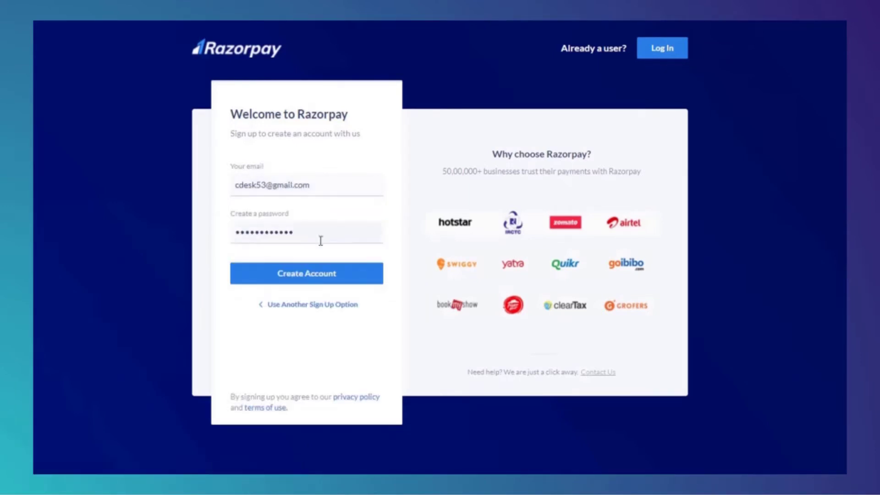
pyautogui.click(351, 275)
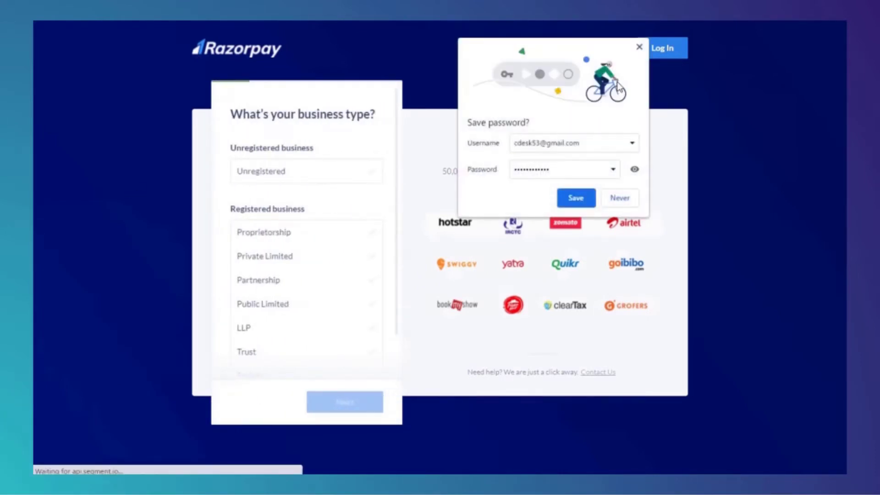
pyautogui.click(639, 46)
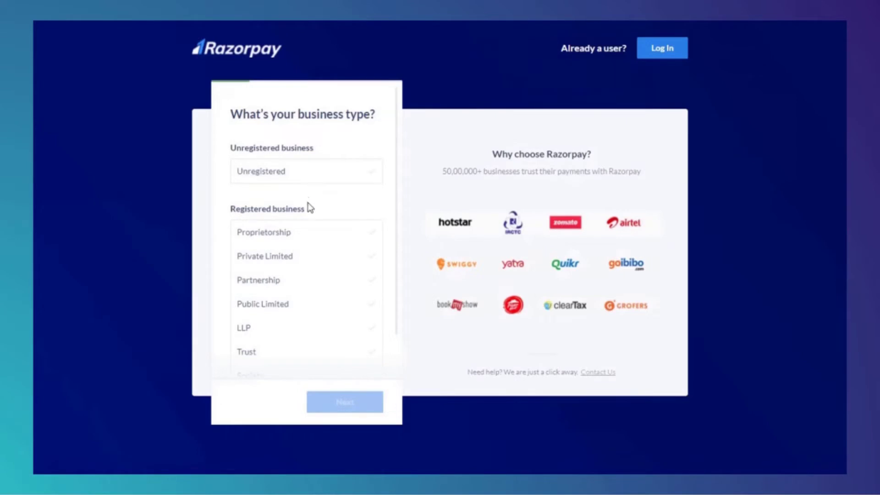
# - Choose Unregistered business, submit the contact's name and mobile number, and enter the emailed verification code
pyautogui.click(311, 175)
pyautogui.click(311, 171)
pyautogui.click(295, 209)
pyautogui.hotkey('ctrl', 'v')
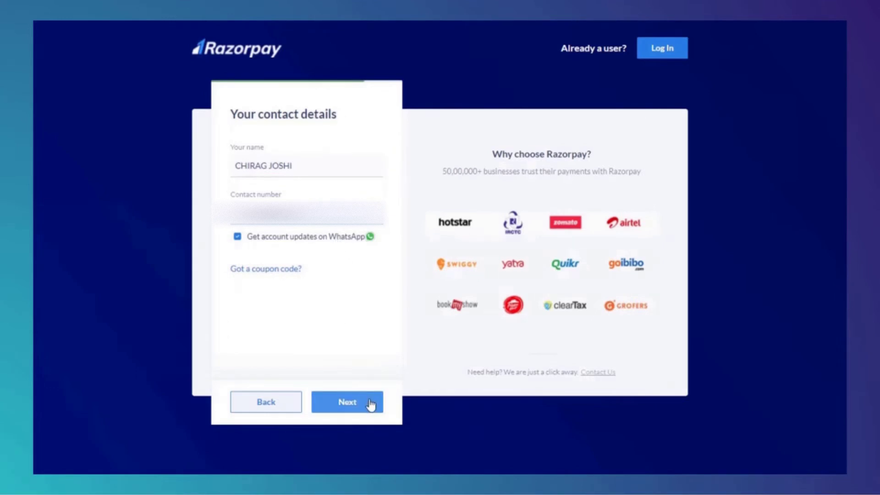
pyautogui.click(366, 403)
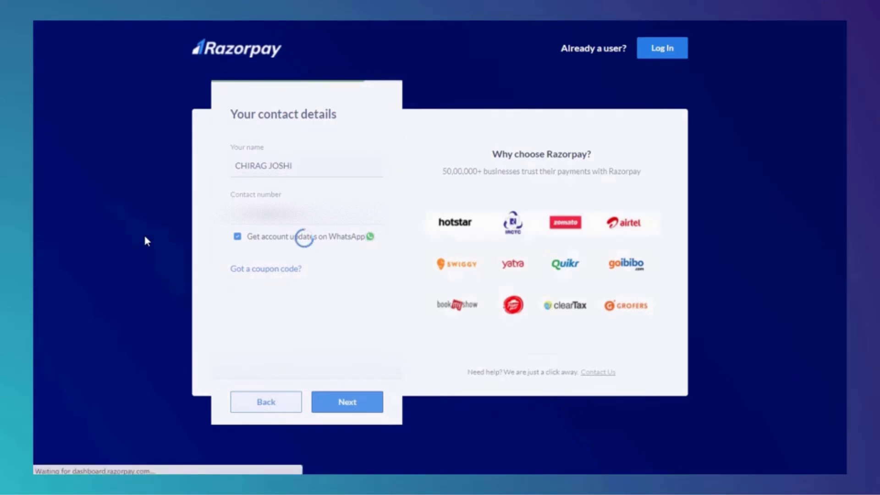
pyautogui.click(348, 197)
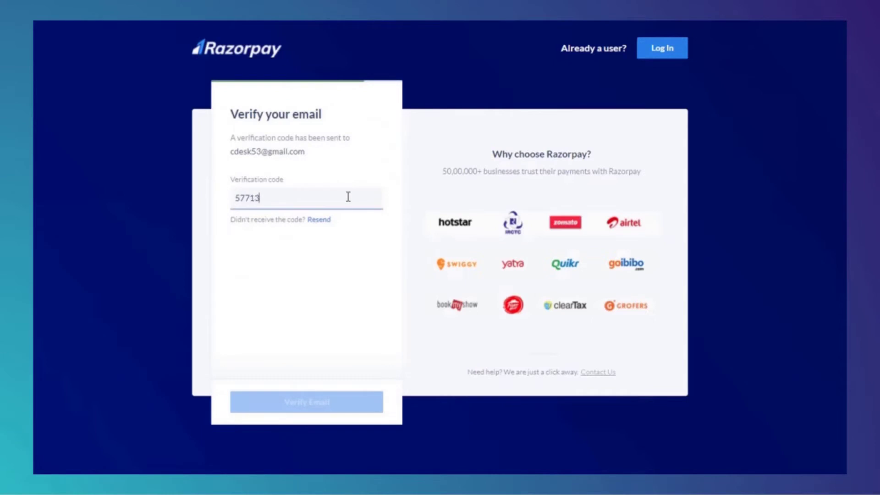
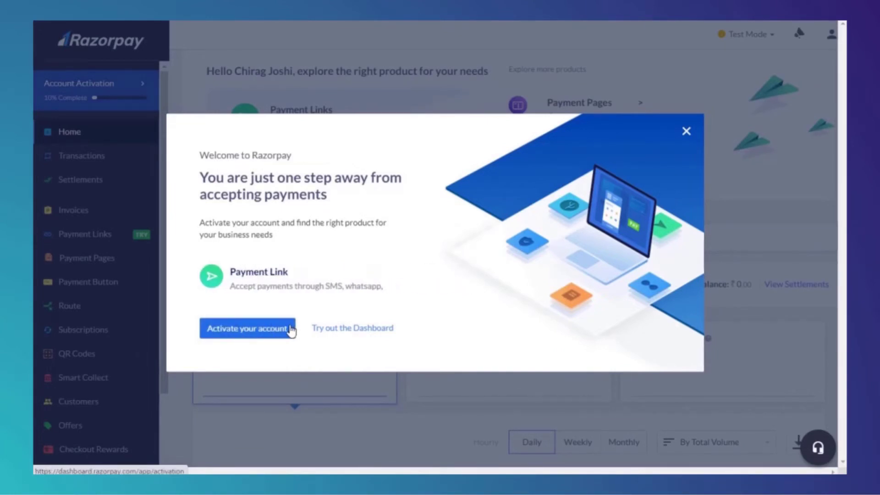
# - Start KYC with category Web designing/Development and a description of Cdesk Solutions' web design services
pyautogui.click(247, 328)
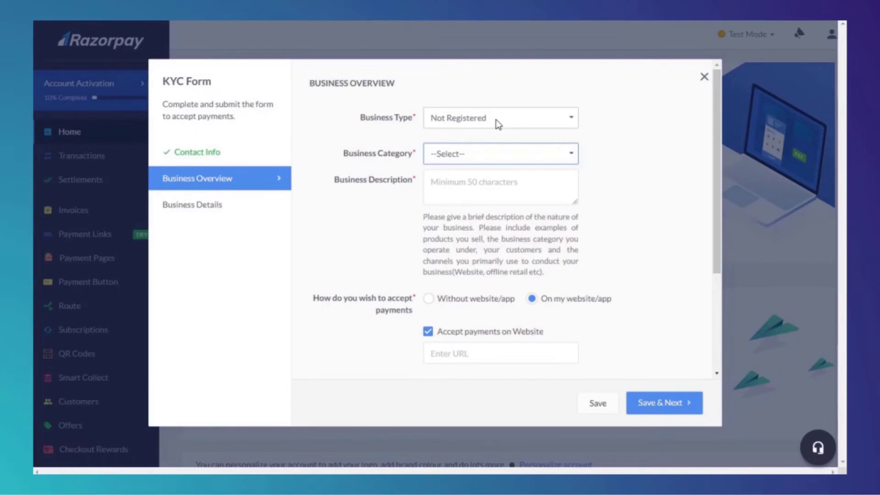
pyautogui.click(495, 154)
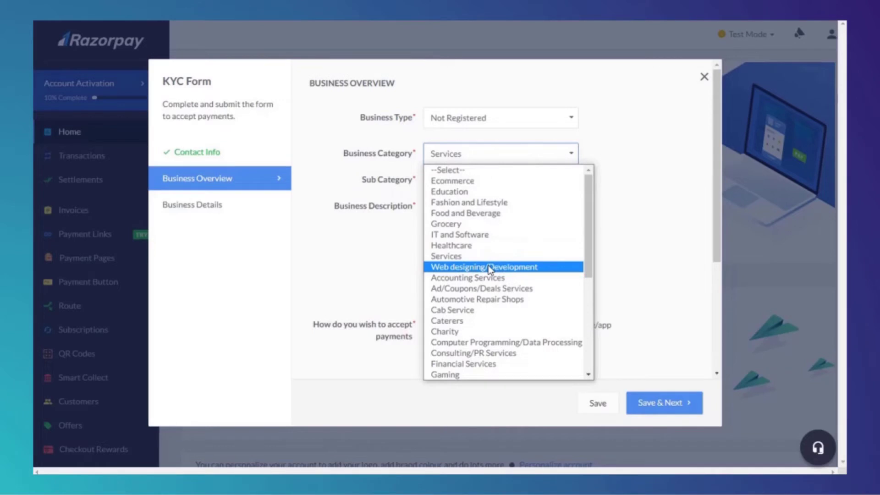
pyautogui.click(489, 267)
pyautogui.click(486, 193)
pyautogui.write('We provide')
pyautogui.hotkey('ctrl', 'a')
pyautogui.click(485, 193)
pyautogui.write('web design and Web Development Services at Cdesk Solut')
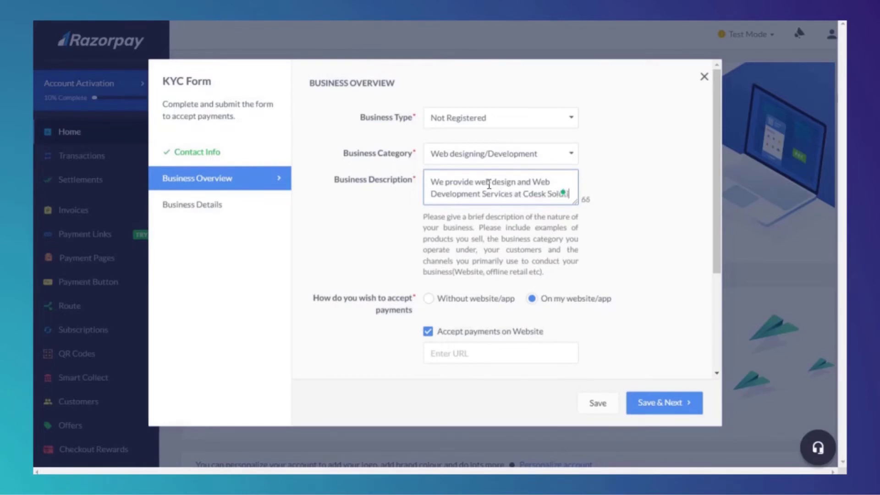
pyautogui.write('ions')
# - Enter dropship.cdesksolutions.com as the business website URL
pyautogui.scroll(-3, 475, 308)
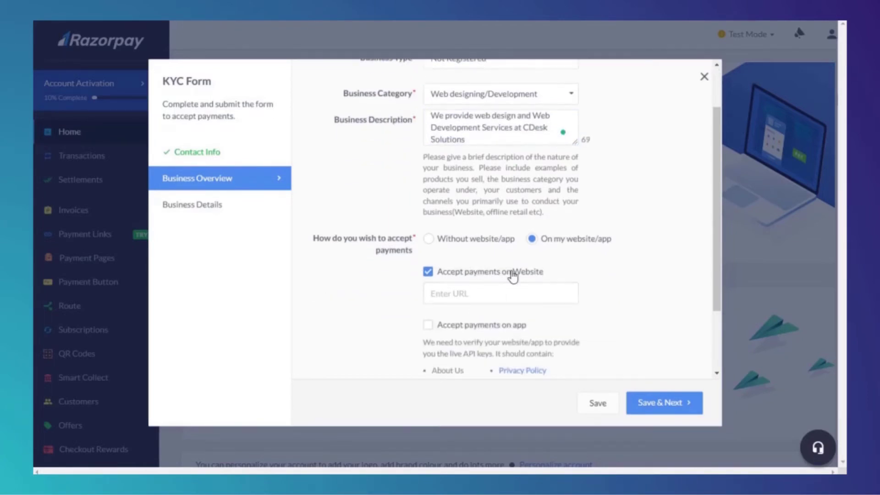
pyautogui.click(485, 289)
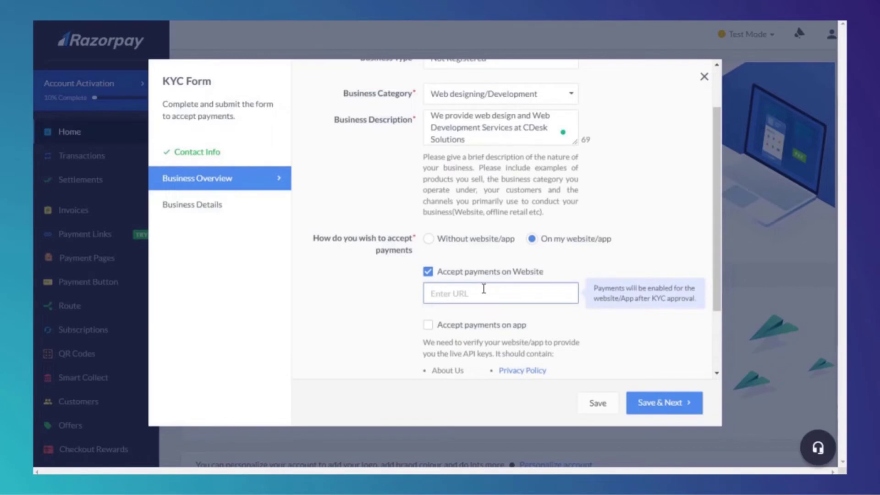
pyautogui.write('dropship.cdesksolutions.com')
pyautogui.click(416, 307)
pyautogui.scroll(-4, 415, 307)
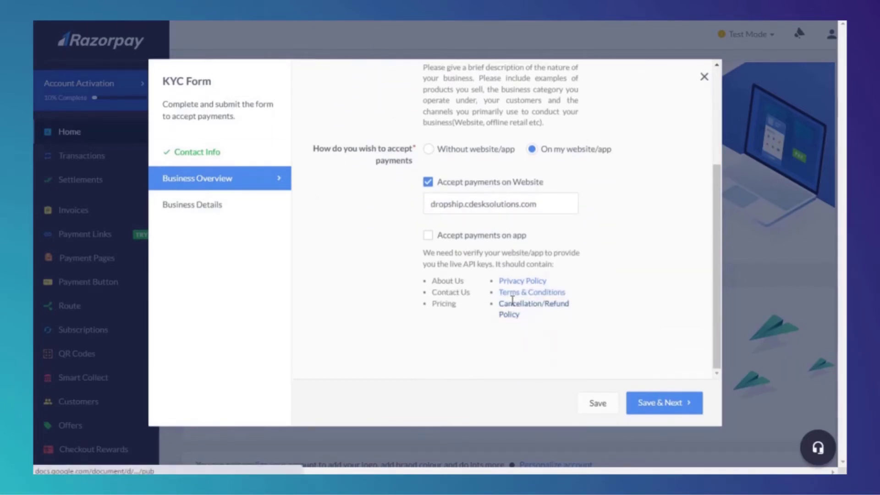
pyautogui.scroll(7, 574, 331)
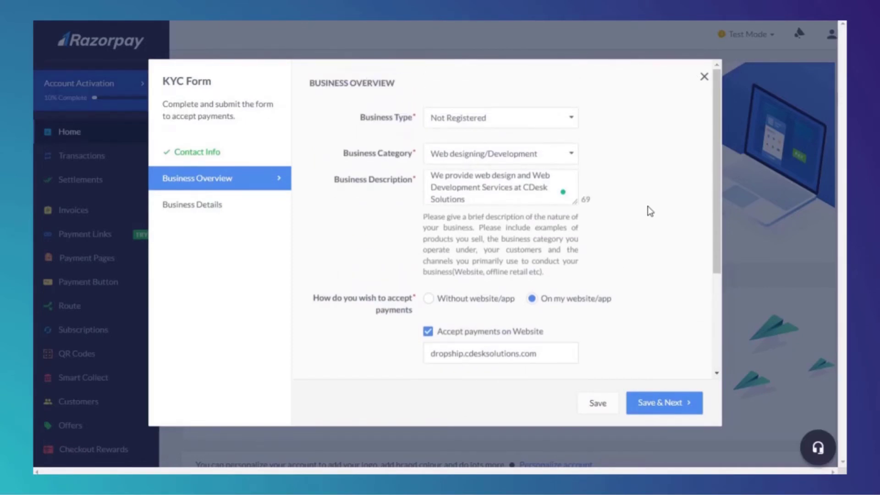
pyautogui.scroll(-7, 648, 207)
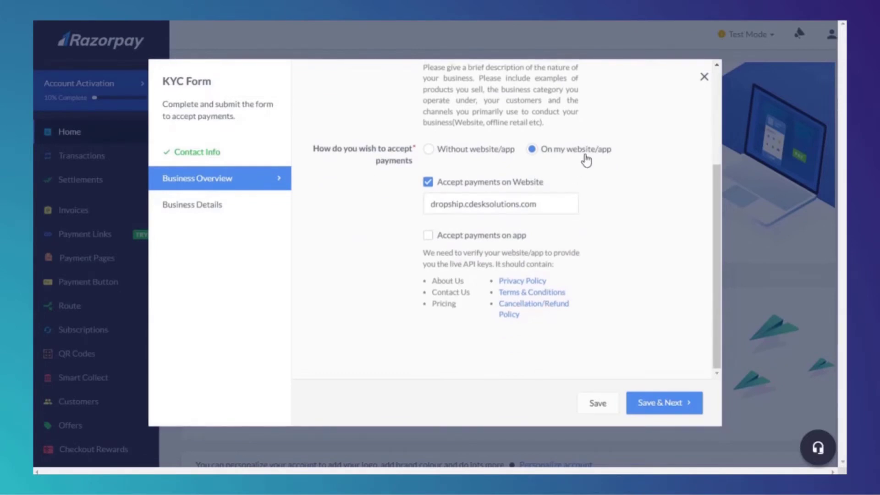
# - Save the business overview, accept the Terms and Conditions, and submit the business details for verification
pyautogui.click(690, 406)
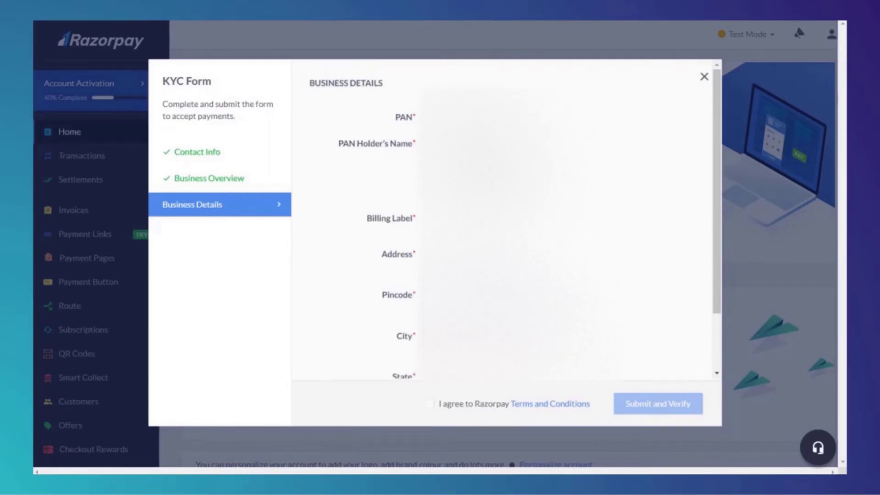
pyautogui.click(429, 403)
pyautogui.click(674, 409)
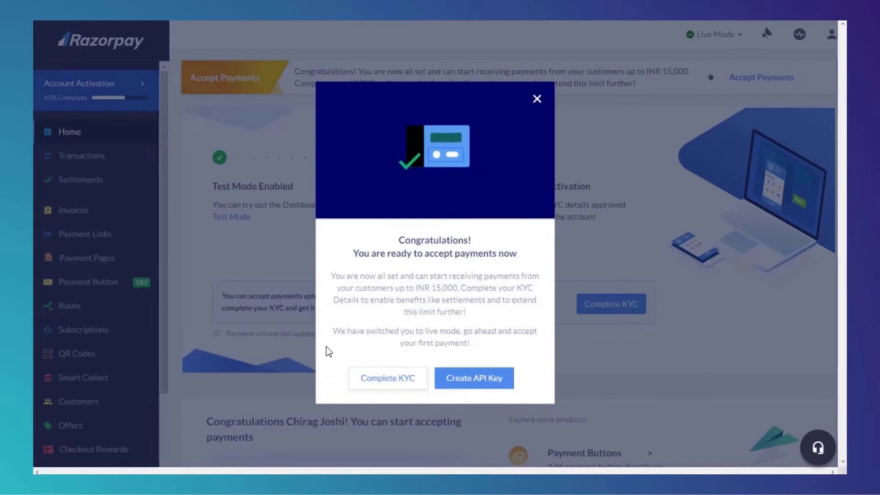
# - Enter the bank IFSC code and account number, then save the bank details
pyautogui.click(357, 379)
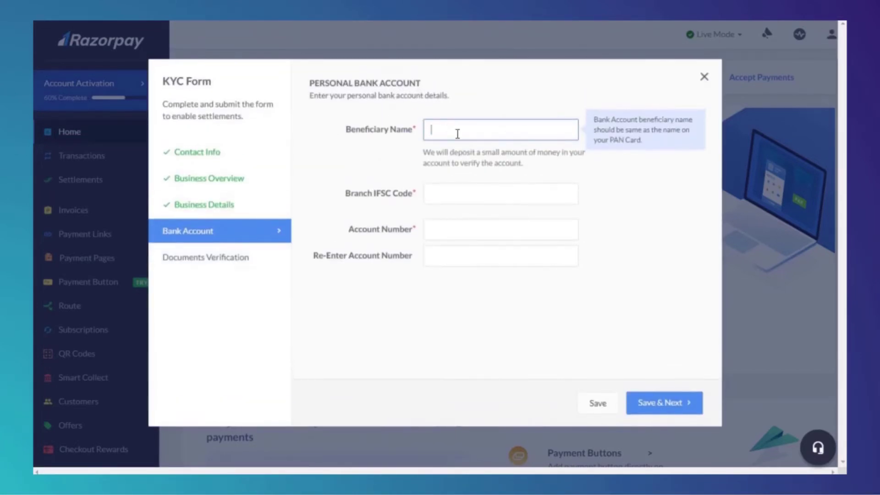
pyautogui.click(459, 193)
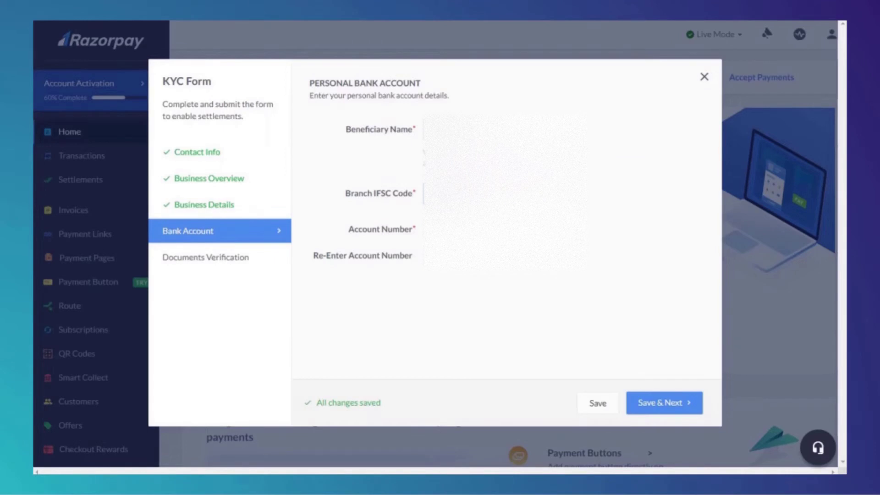
pyautogui.press('Tab')
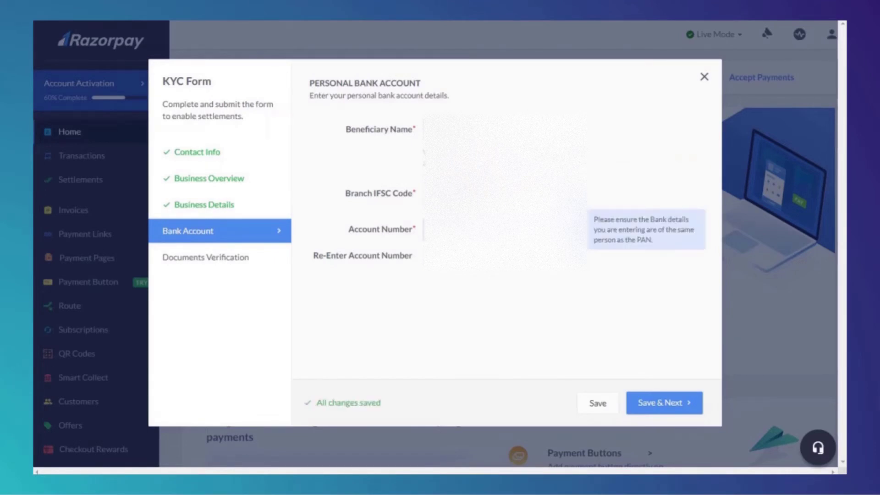
pyautogui.press('Tab')
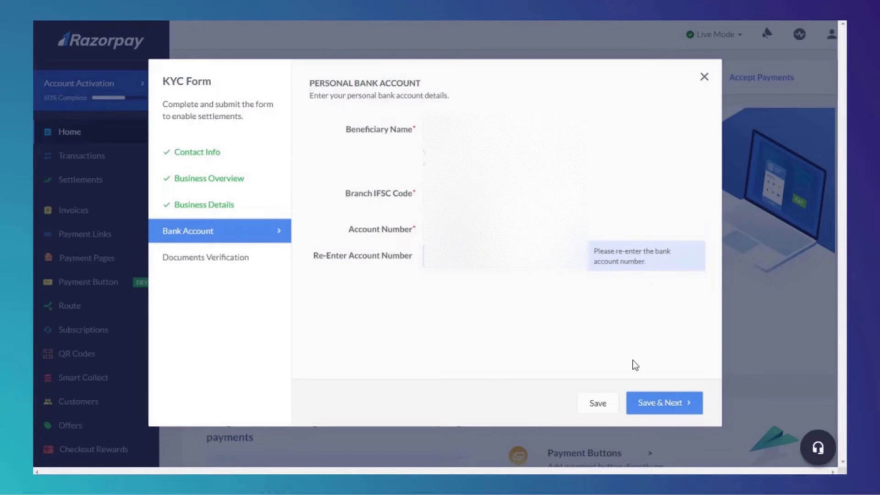
pyautogui.click(690, 405)
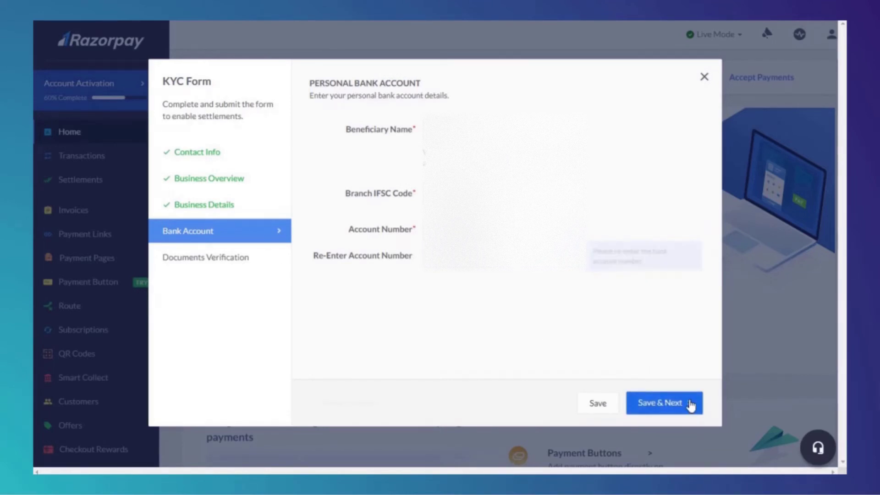
# - Verify Aadhaar by entering the Aadhaar number, captcha and the received OTP
pyautogui.click(486, 117)
pyautogui.click(464, 174)
pyautogui.write('KXKex')
pyautogui.click(499, 206)
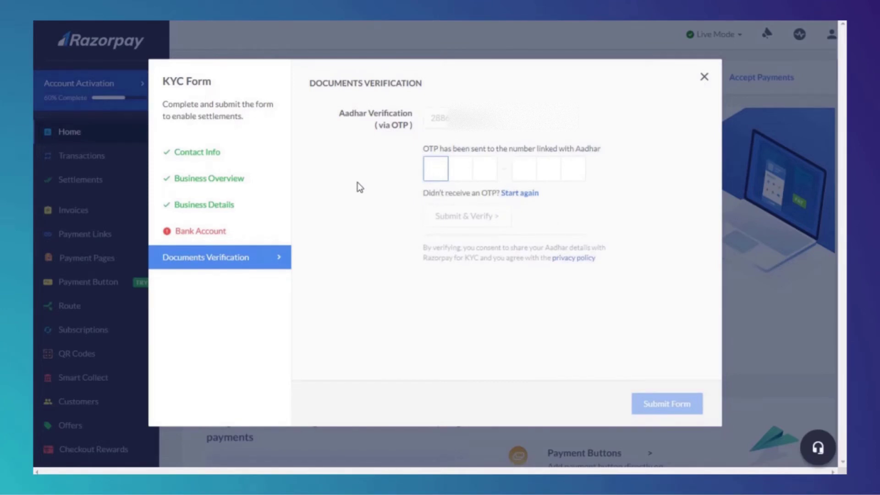
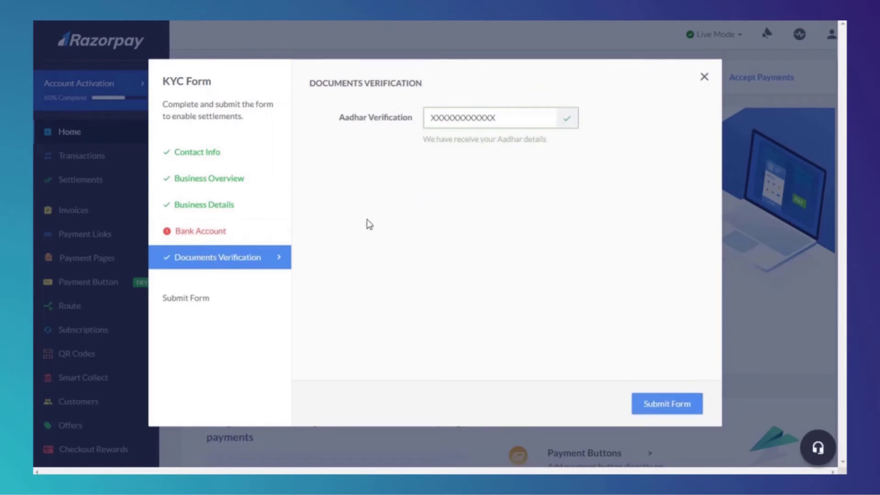
# - Accept the terms and merchant agreement and submit the completed KYC form
pyautogui.click(691, 406)
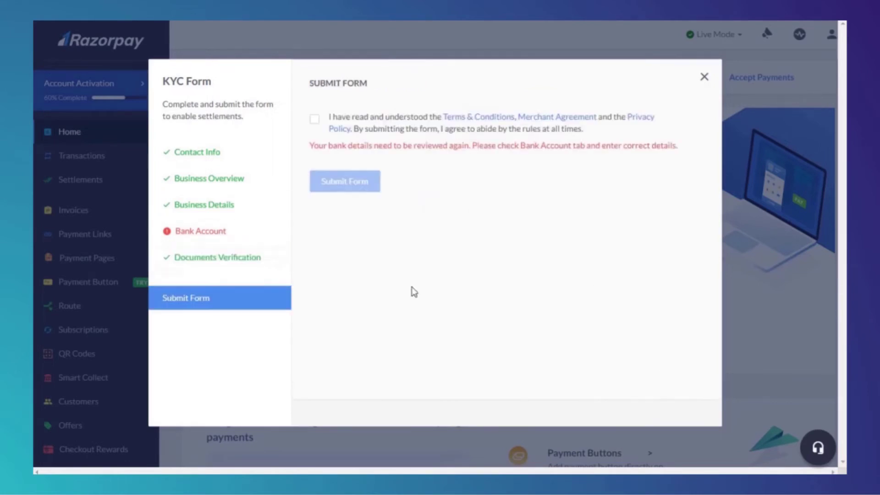
pyautogui.click(315, 120)
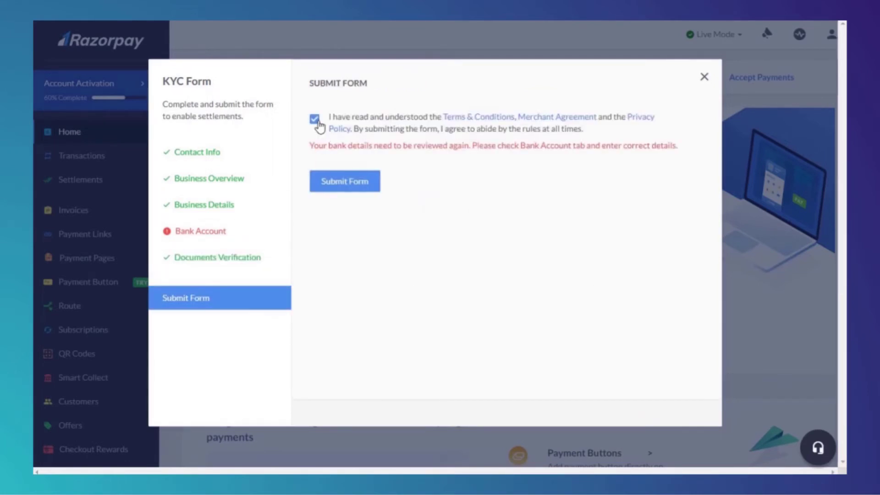
pyautogui.click(374, 183)
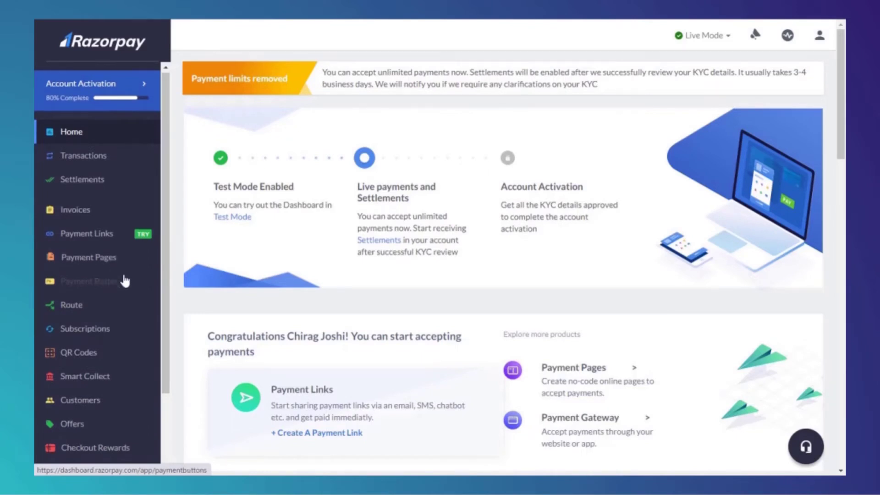
# - Generate a new live key under Settings > API Keys
pyautogui.scroll(-2, 121, 281)
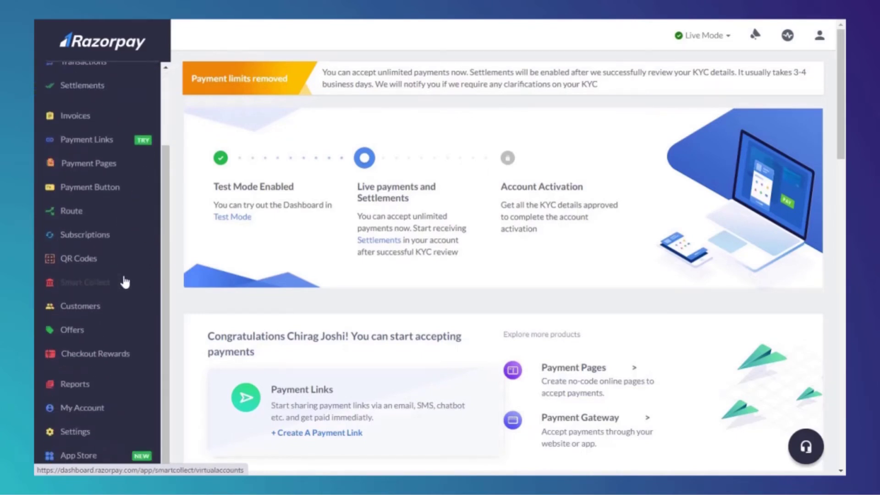
pyautogui.click(85, 437)
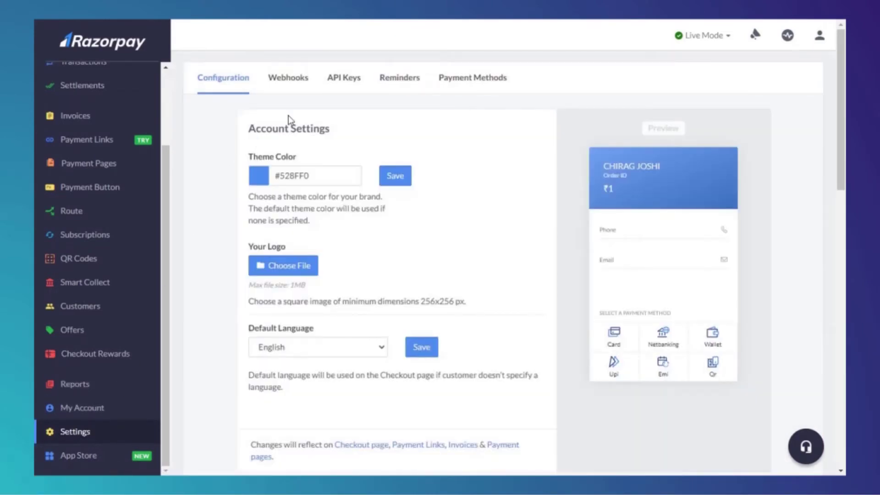
pyautogui.click(353, 83)
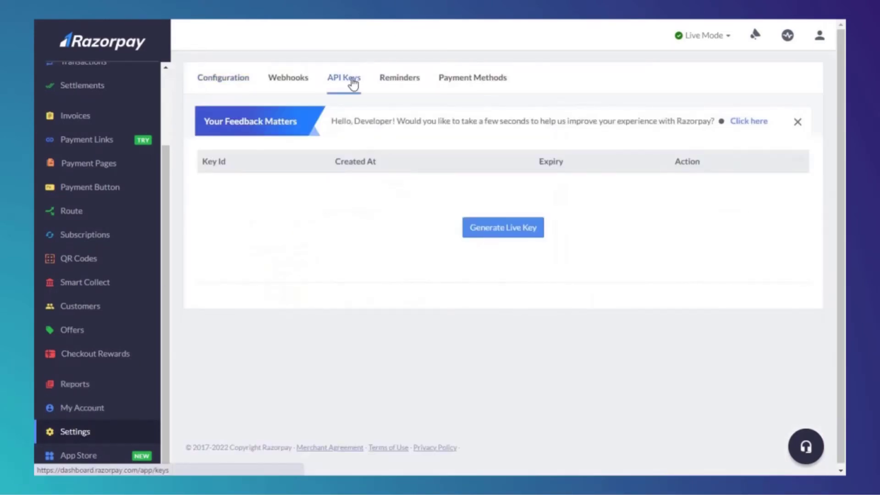
pyautogui.click(503, 226)
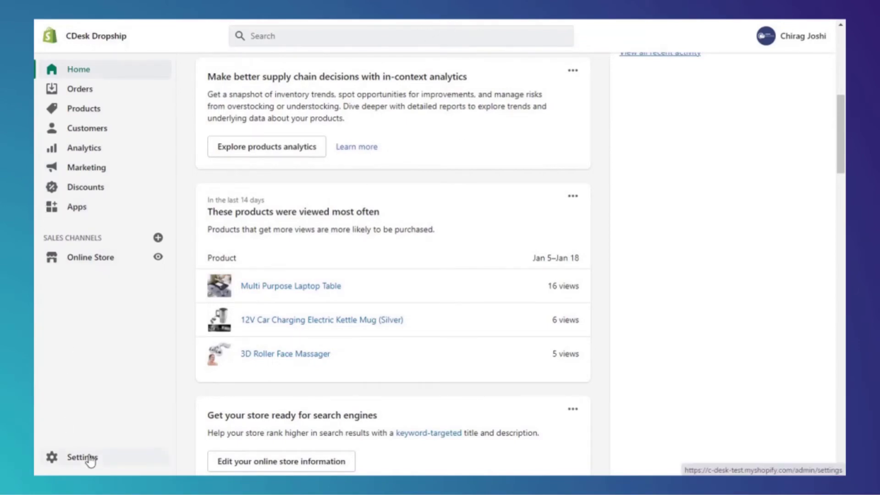
# - Open the Razorpay provider setup from Shopify's Settings > Payments alternative payment providers
pyautogui.click(90, 458)
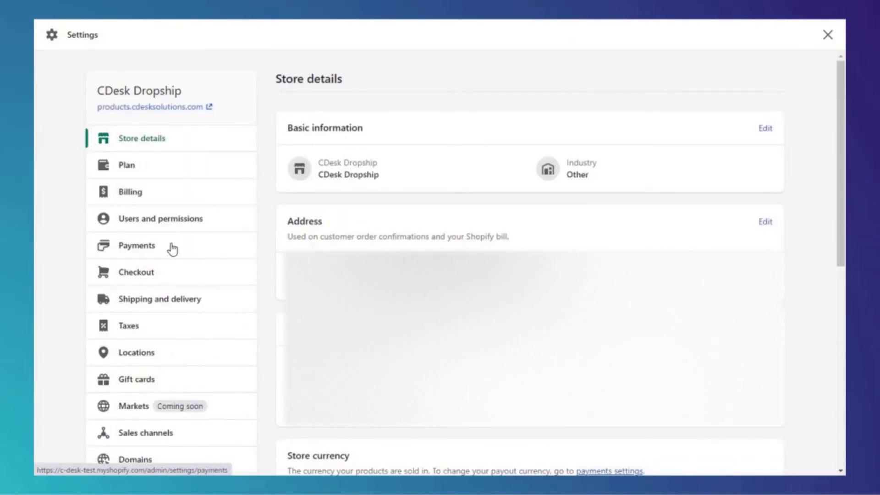
pyautogui.click(174, 248)
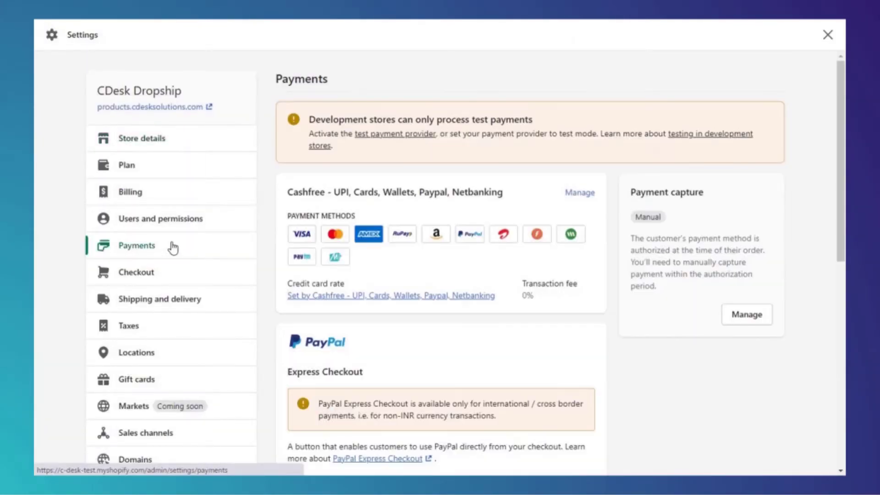
pyautogui.scroll(-7, 385, 256)
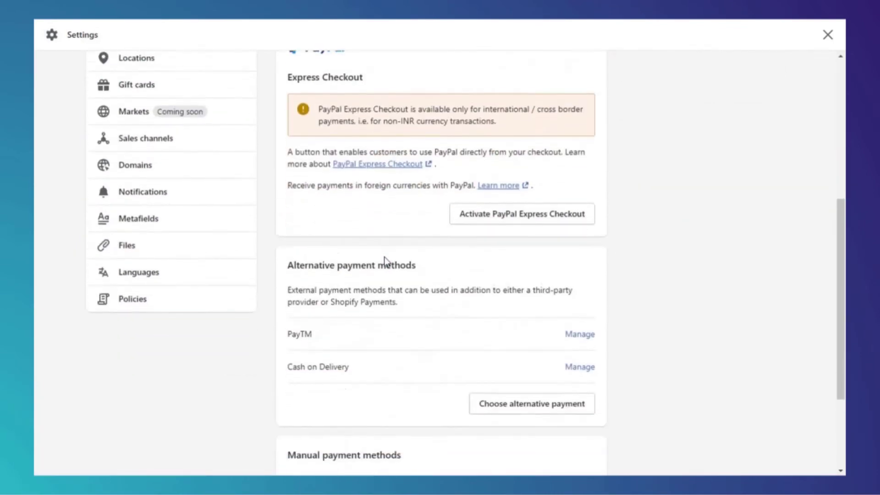
pyautogui.scroll(-2, 385, 256)
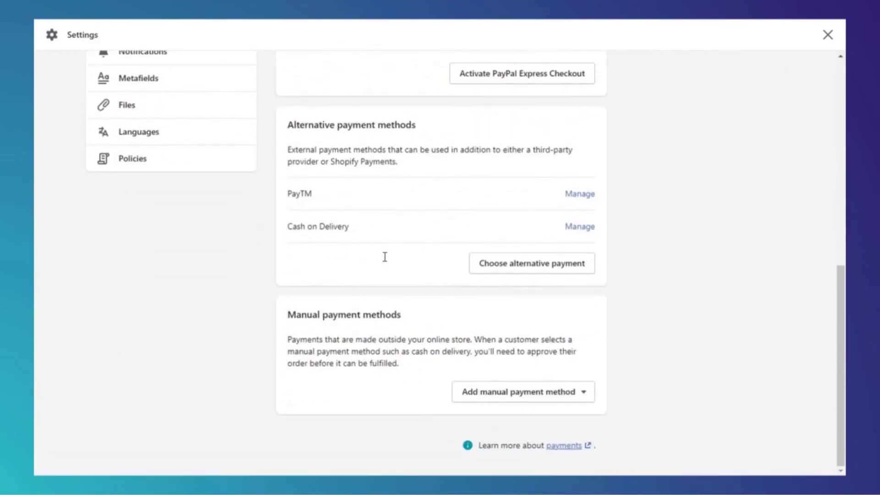
pyautogui.click(531, 265)
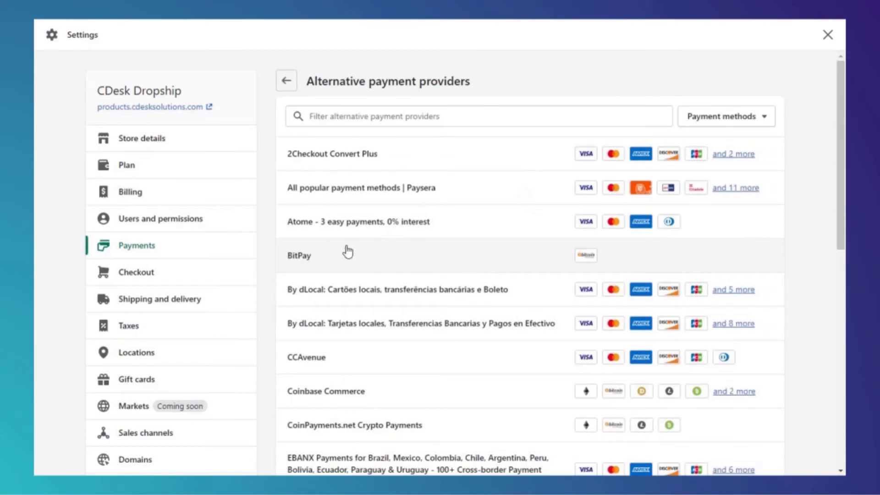
pyautogui.scroll(-1, 352, 243)
pyautogui.scroll(-9, 352, 243)
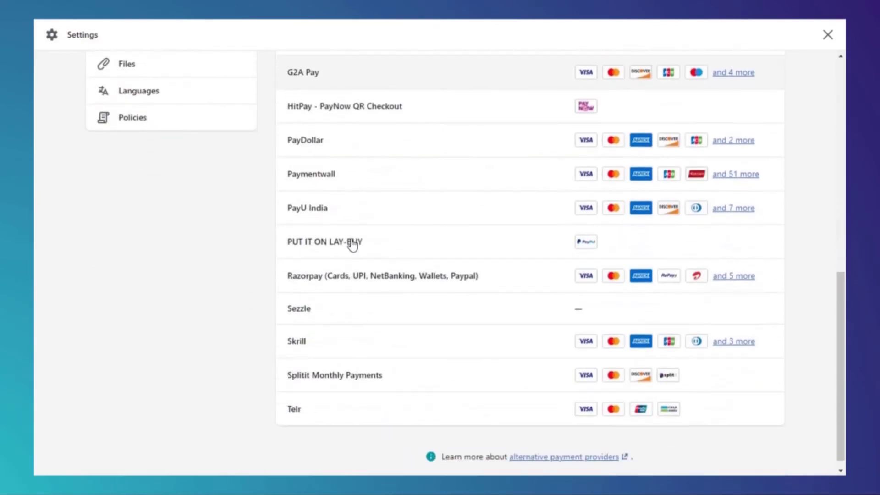
pyautogui.click(497, 276)
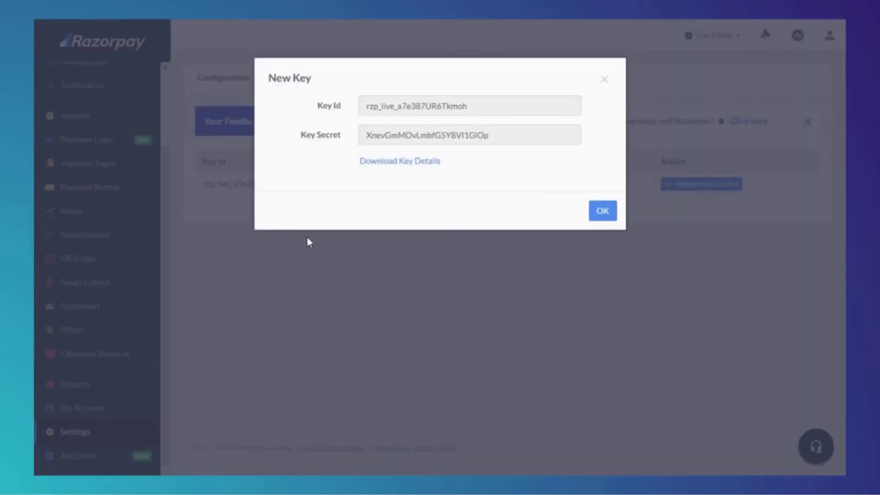
# - Copy Razorpay's new Key Id and Key Secret into Shopify's API Key ID and API Key Secret fields
pyautogui.doubleClick(471, 108)
pyautogui.hotkey('ctrl', 'c')
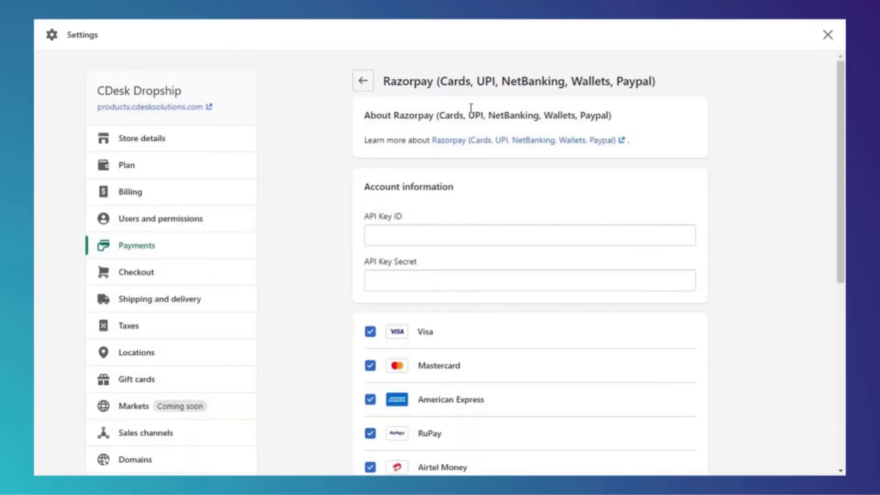
pyautogui.click(434, 225)
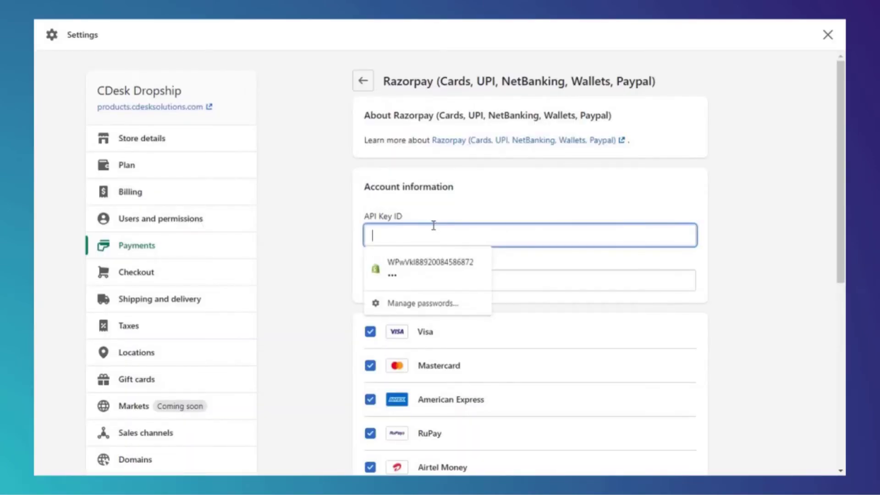
pyautogui.hotkey('ctrl', 'v')
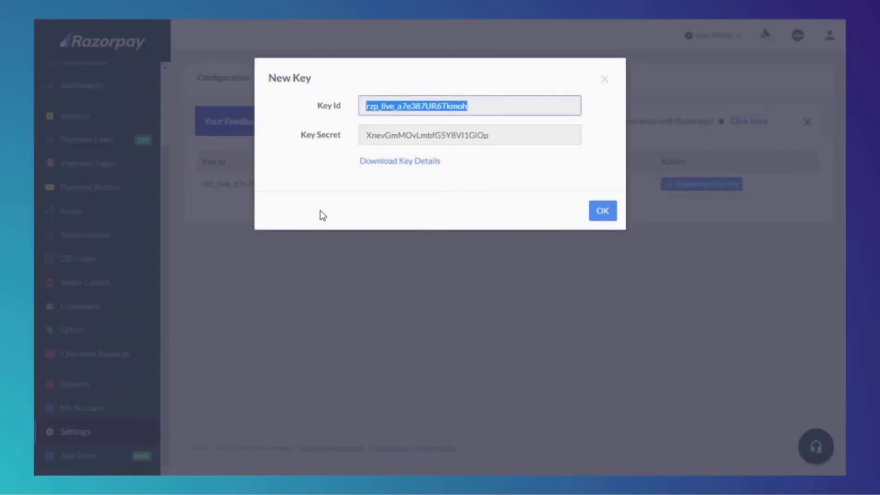
pyautogui.click(534, 135)
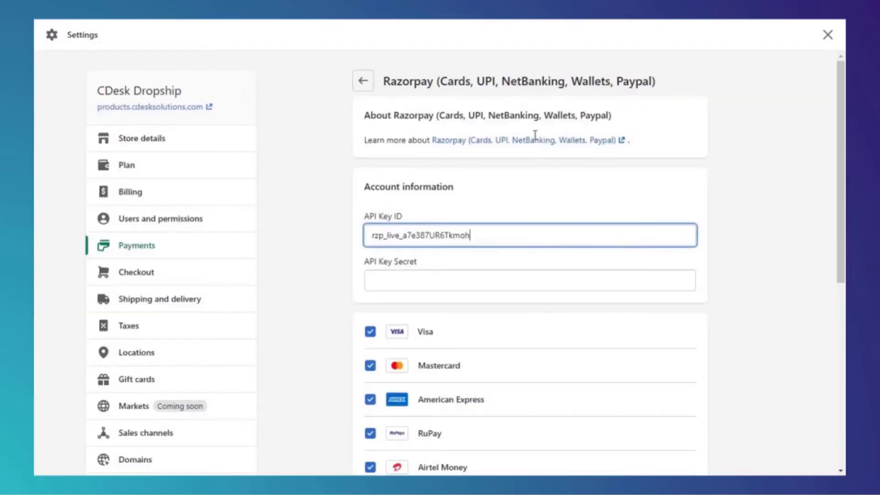
pyautogui.click(455, 276)
pyautogui.hotkey('ctrl', 'v')
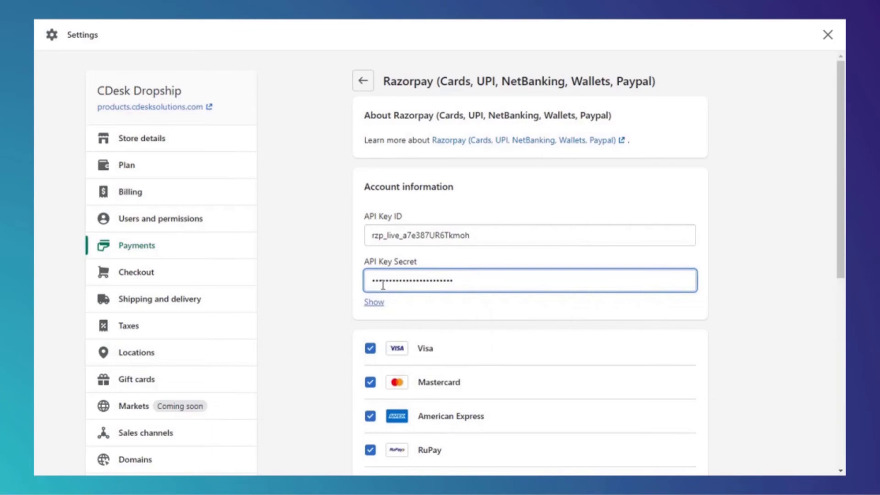
pyautogui.click(332, 281)
pyautogui.scroll(-8, 332, 280)
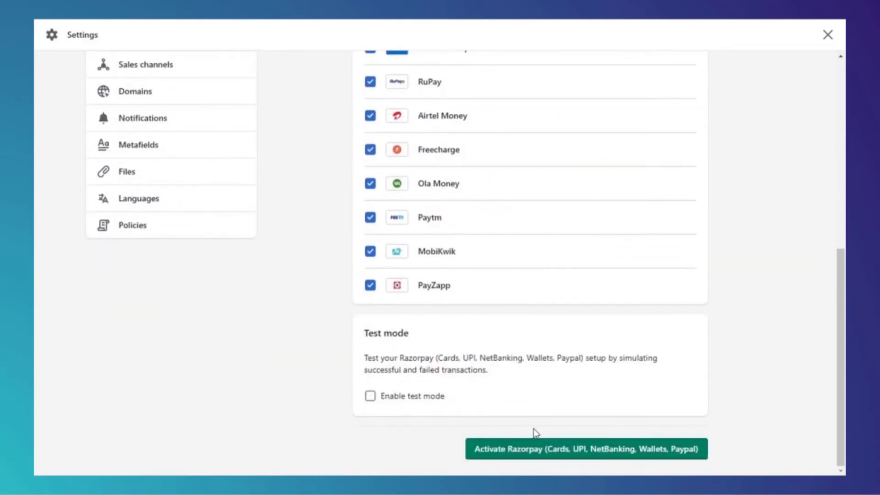
# - Activate Razorpay in Shopify and dismiss the browser's save-password prompt
pyautogui.click(534, 454)
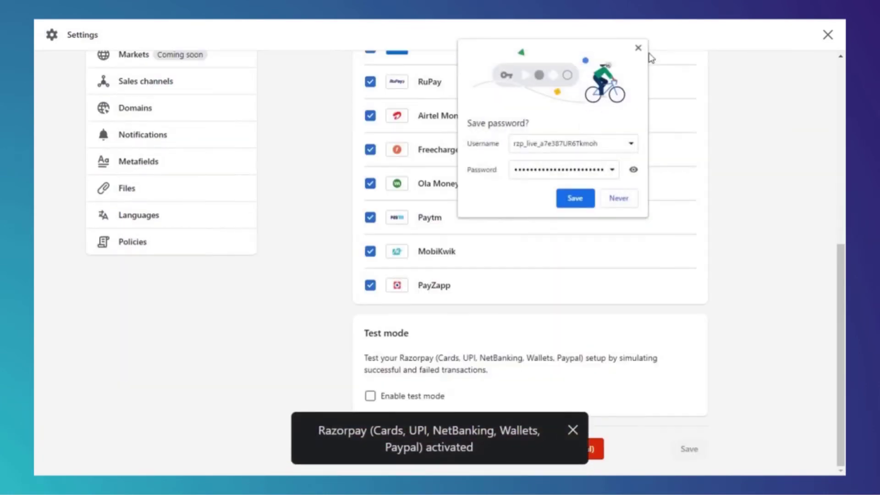
pyautogui.click(639, 48)
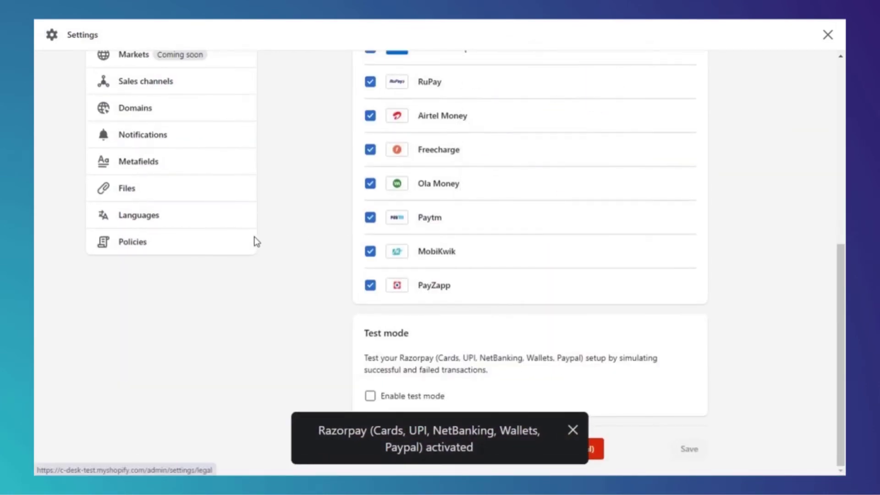
pyautogui.scroll(10, 282, 244)
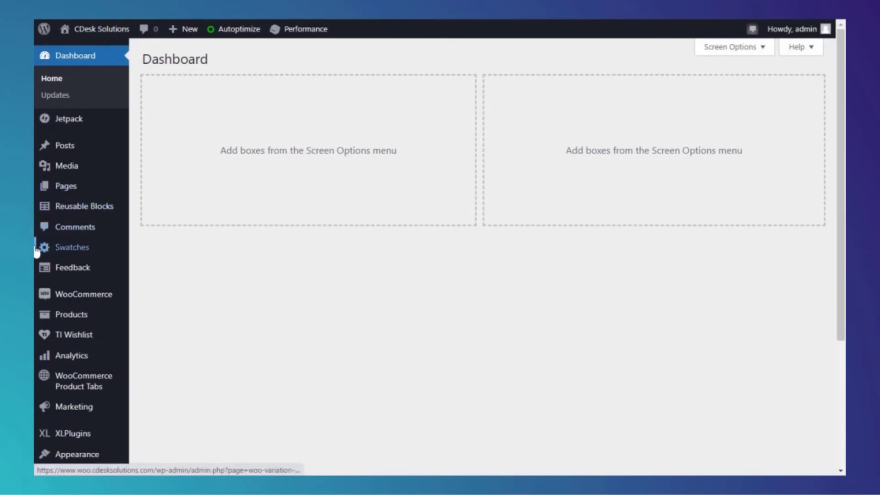
# - Go to Plugins > Add New in WordPress Admin
pyautogui.scroll(-4, 36, 250)
pyautogui.moveTo(72, 304)
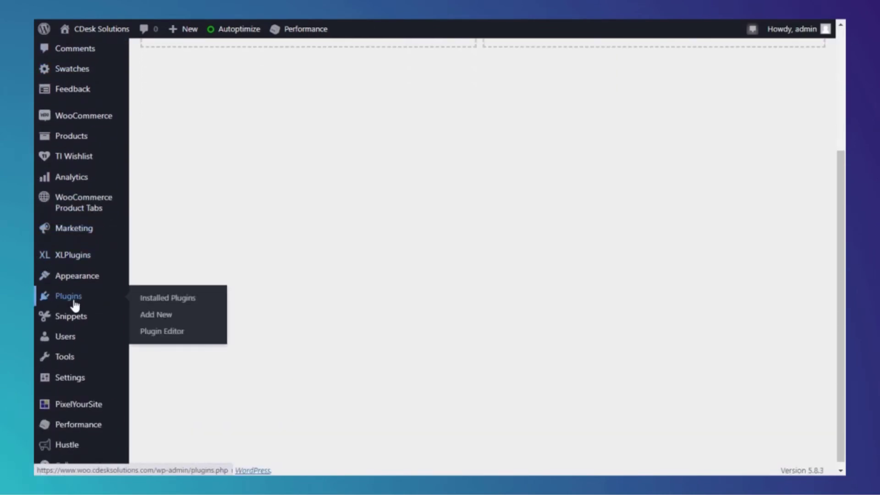
pyautogui.click(172, 316)
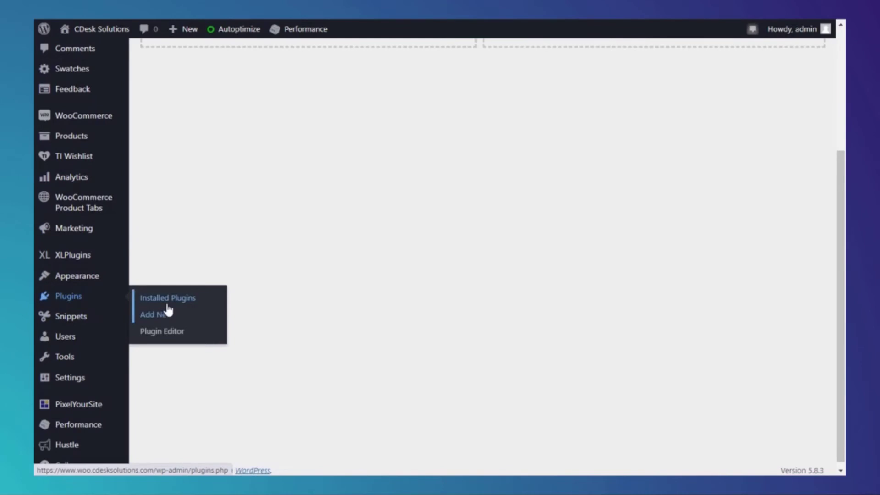
pyautogui.click(163, 320)
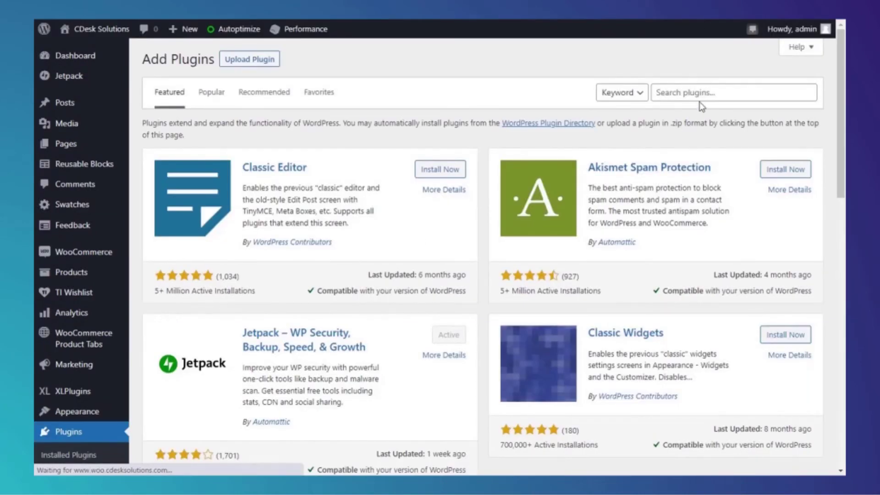
# - Search 'raz', then install and activate Razorpay for WooCommerce
pyautogui.click(708, 86)
pyautogui.write('razorpay')
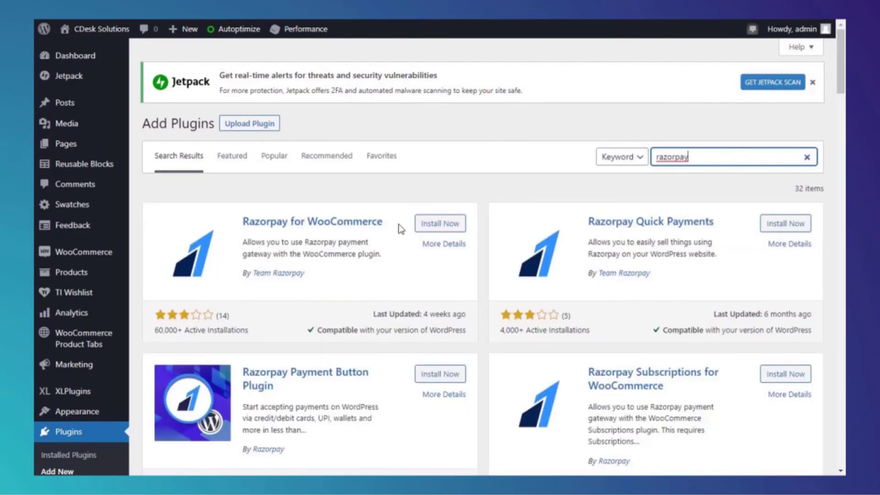
pyautogui.click(425, 224)
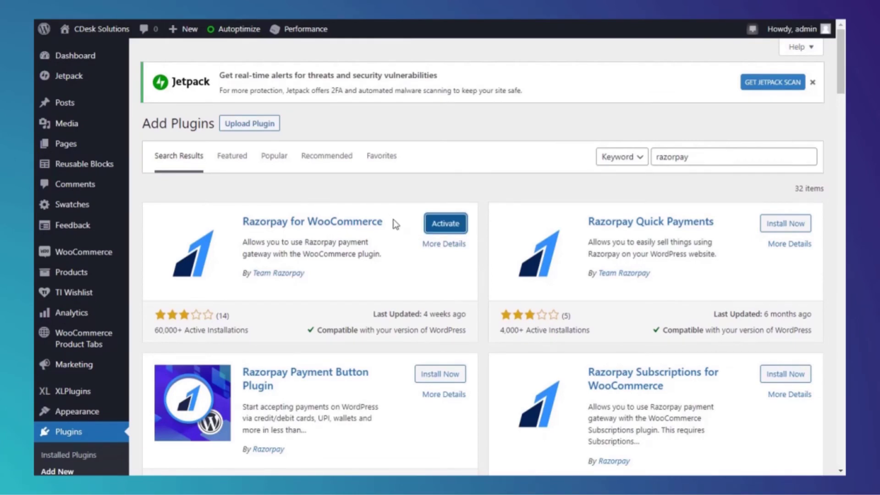
pyautogui.click(440, 225)
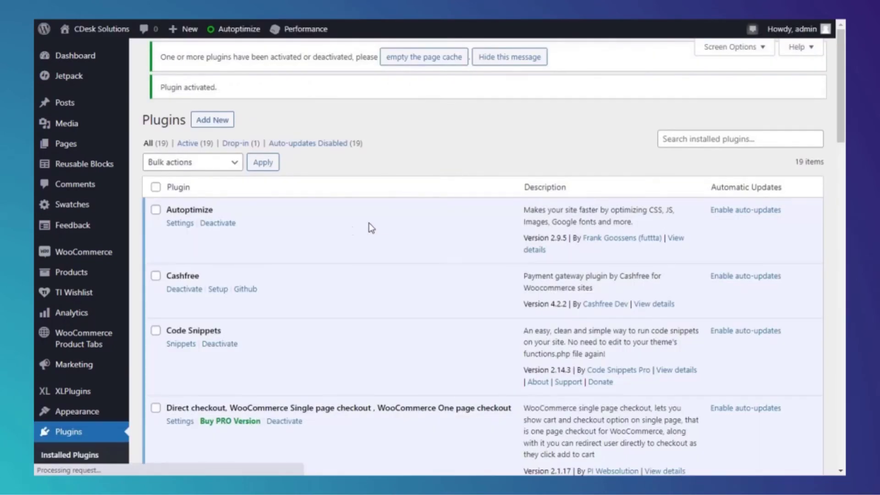
# - Go to WooCommerce Settings > Payments and open the Razorpay gateway's management page
pyautogui.scroll(-4, 46, 293)
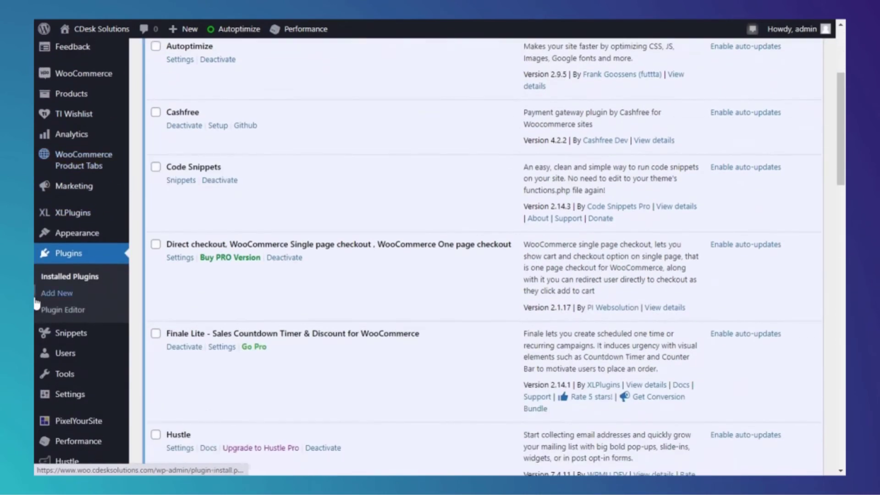
pyautogui.scroll(3, 49, 245)
pyautogui.moveTo(100, 136)
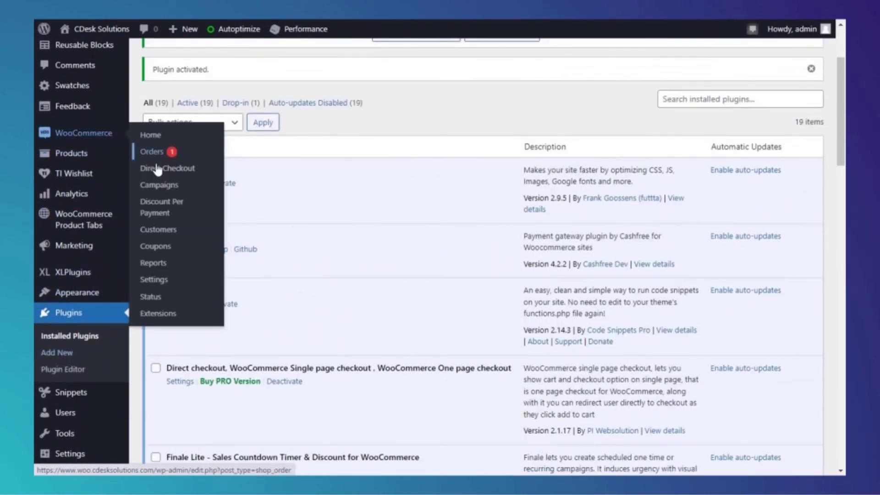
pyautogui.click(153, 281)
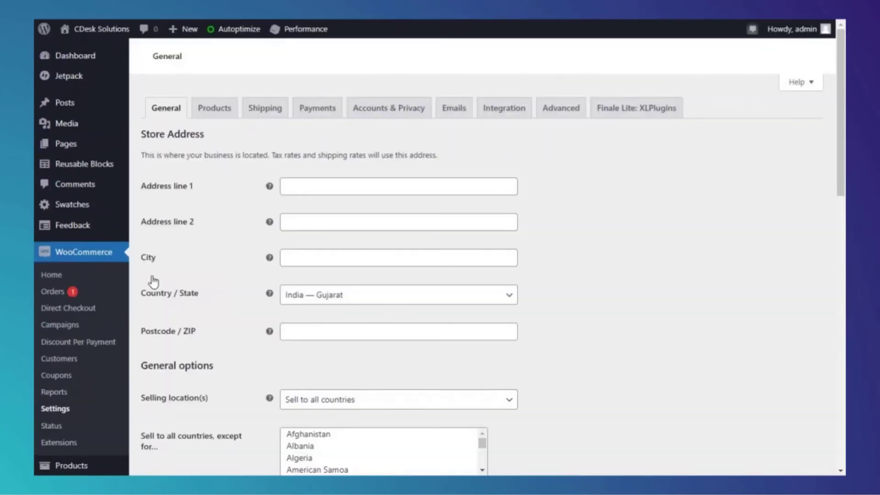
pyautogui.click(318, 113)
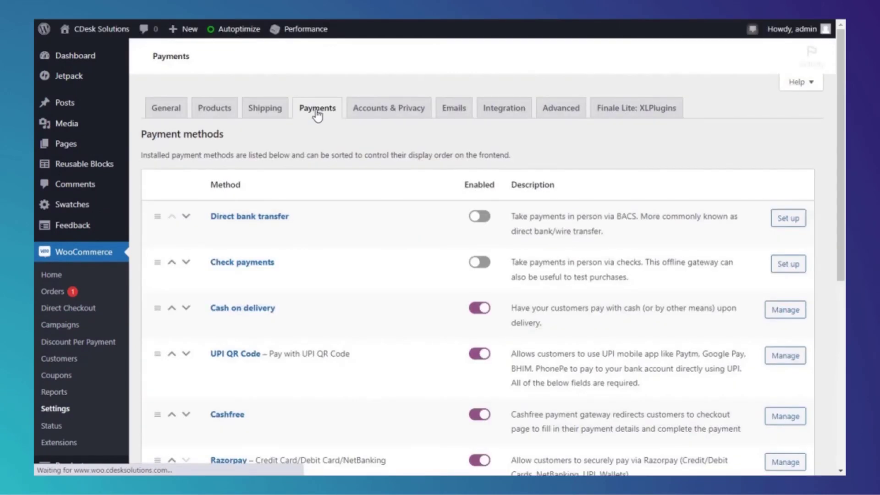
pyautogui.scroll(-4, 407, 357)
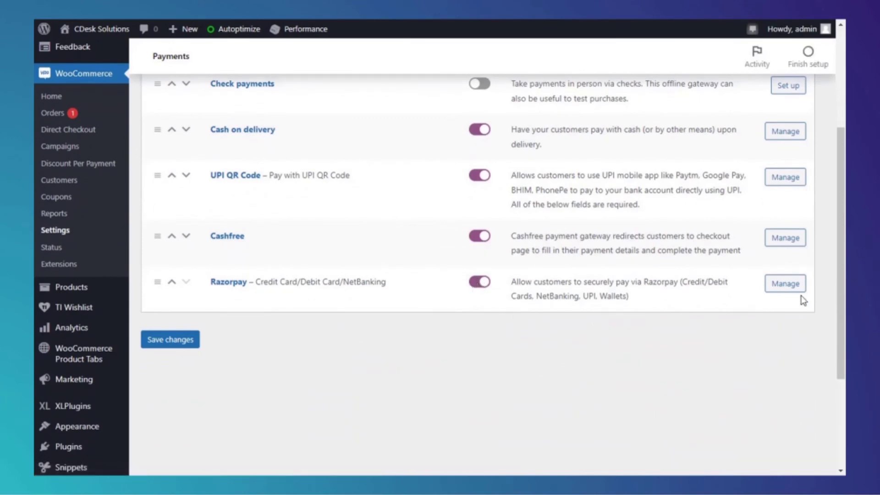
pyautogui.click(785, 284)
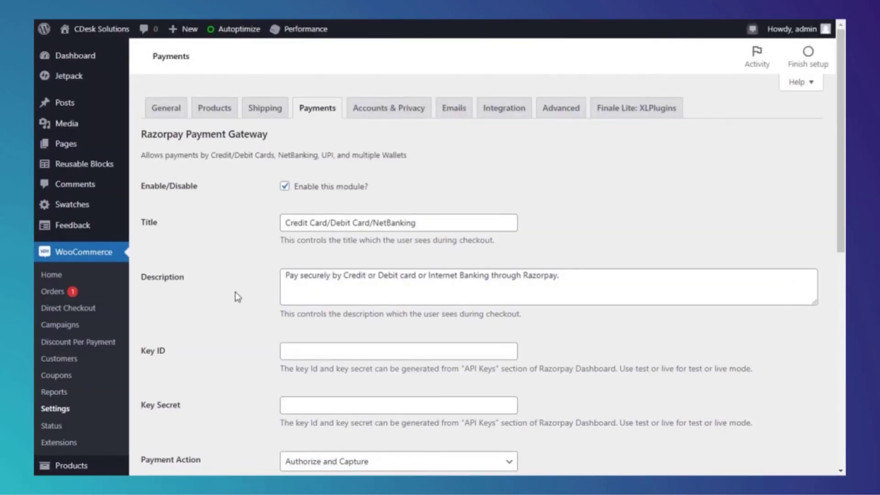
# - Copy the live Key Id from Razorpay into the WooCommerce Key ID field
pyautogui.scroll(-4, 235, 293)
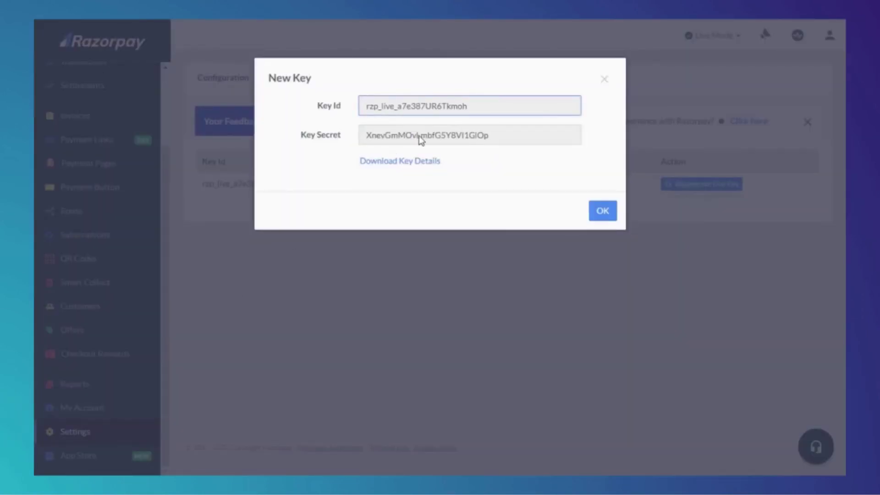
pyautogui.doubleClick(473, 102)
pyautogui.hotkey('ctrl', 'c')
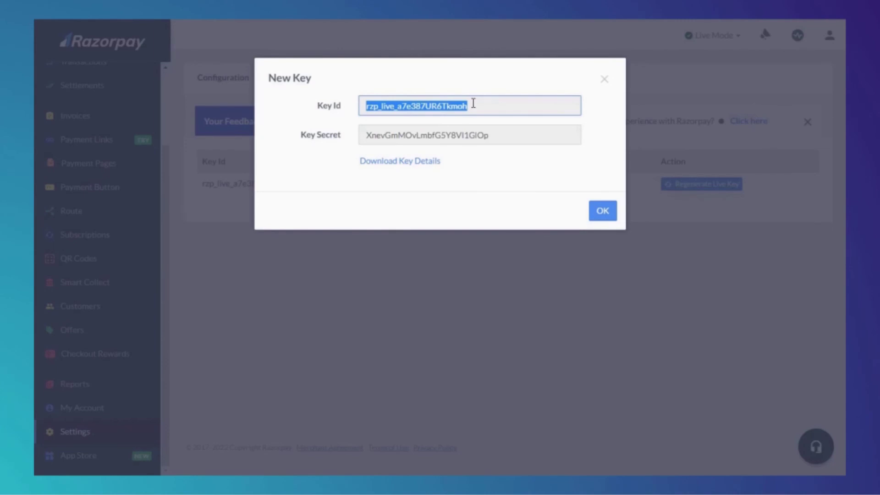
pyautogui.hotkey('ctrl', 'Tab')
pyautogui.click(458, 170)
pyautogui.hotkey('ctrl', 'v')
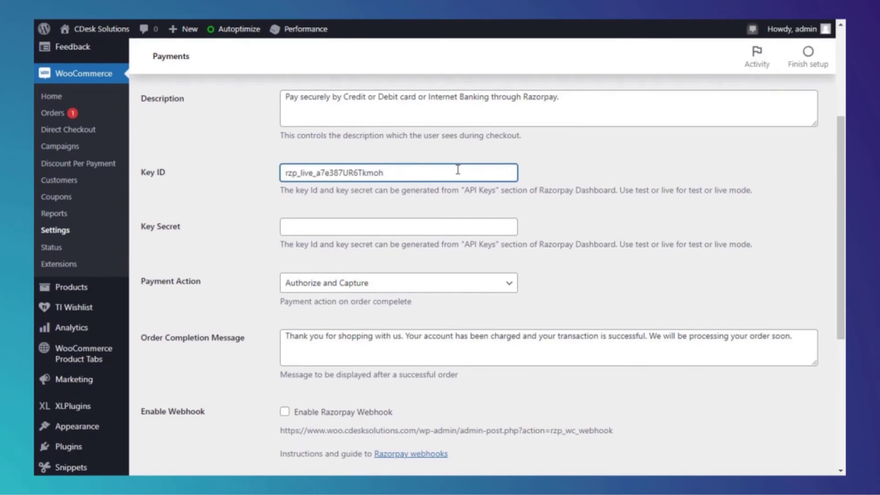
# - Copy the live Key Secret into the Key Secret field and save the gateway settings
pyautogui.hotkey('ctrl', 'shift', 'Tab')
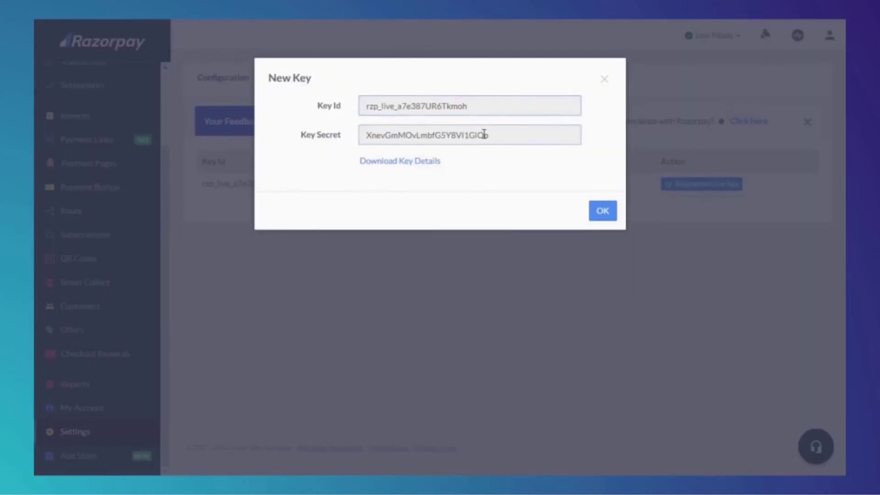
pyautogui.doubleClick(484, 134)
pyautogui.hotkey('ctrl', 'c')
pyautogui.hotkey('ctrl', 'Tab')
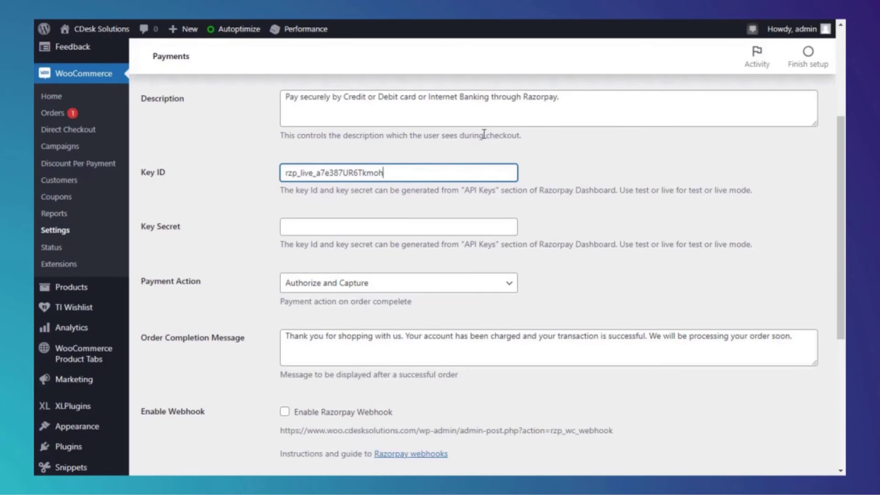
pyautogui.click(449, 228)
pyautogui.hotkey('ctrl', 'v')
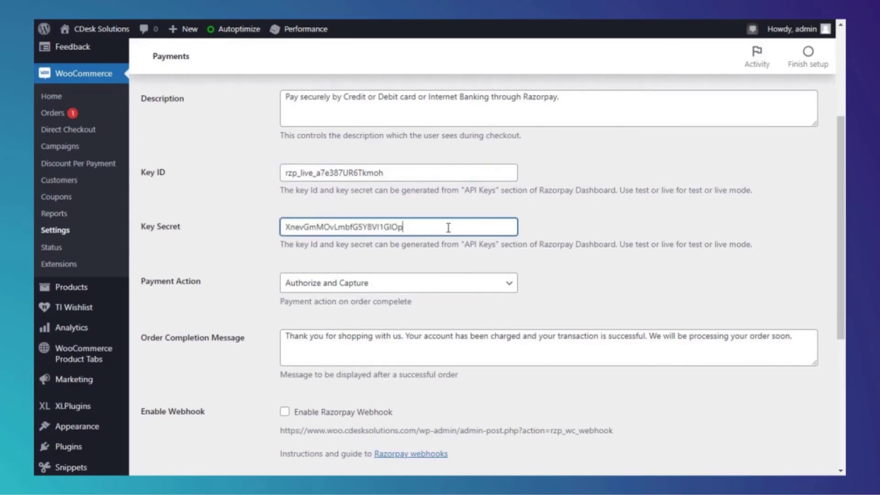
pyautogui.scroll(-3, 245, 295)
pyautogui.scroll(-3, 244, 290)
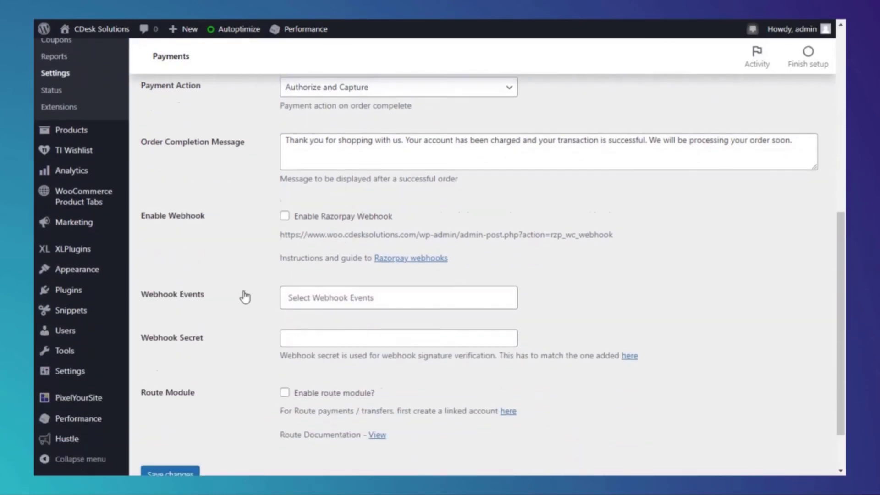
pyautogui.click(166, 414)
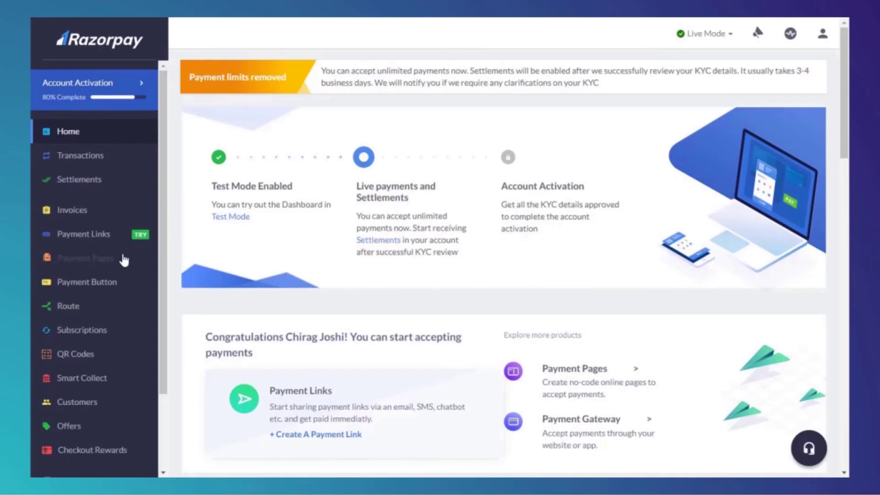
# - In Razorpay account settings, replace the Theme Color value with 41578c
pyautogui.scroll(-1, 79, 328)
pyautogui.scroll(-1, 80, 330)
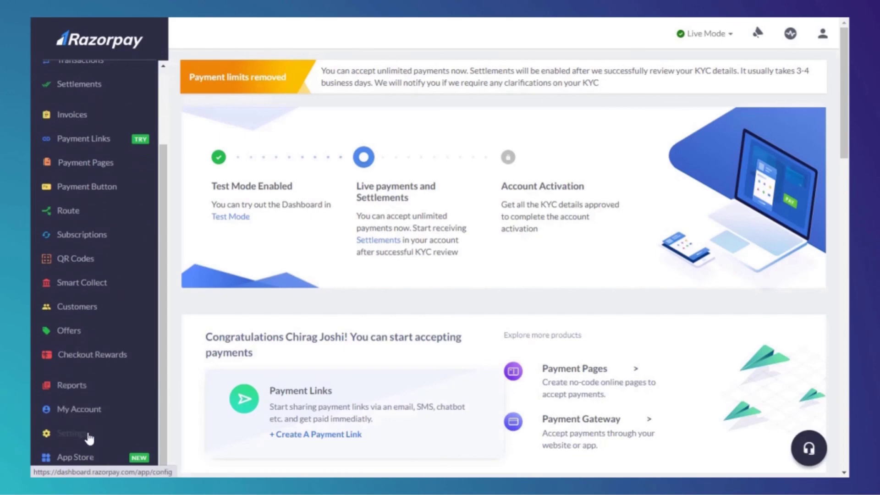
pyautogui.click(73, 435)
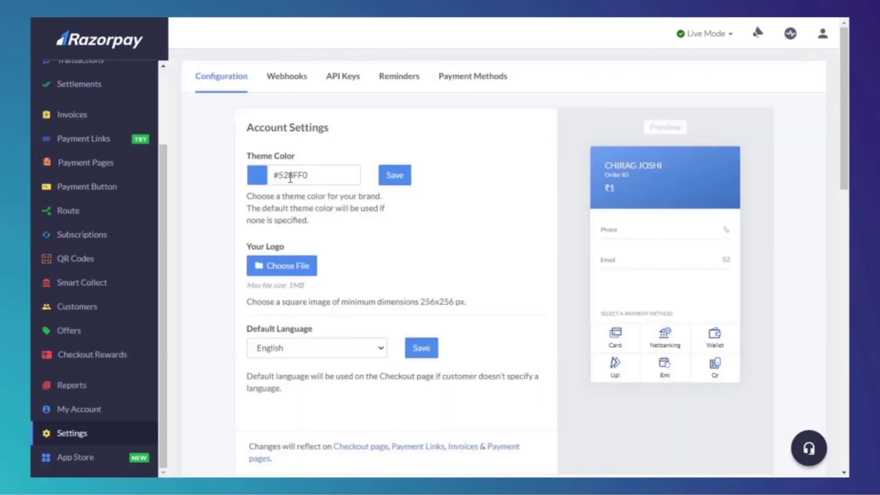
pyautogui.moveTo(280, 175); pyautogui.dragTo(316, 175)
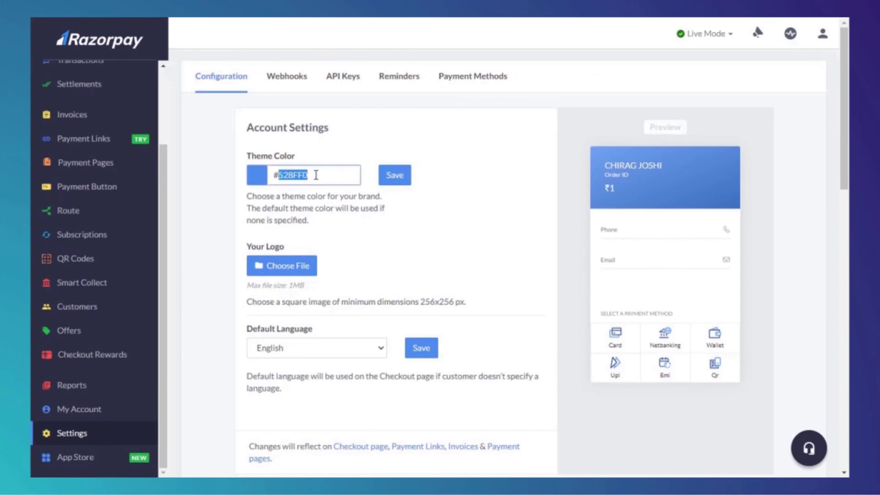
pyautogui.write('41578c')
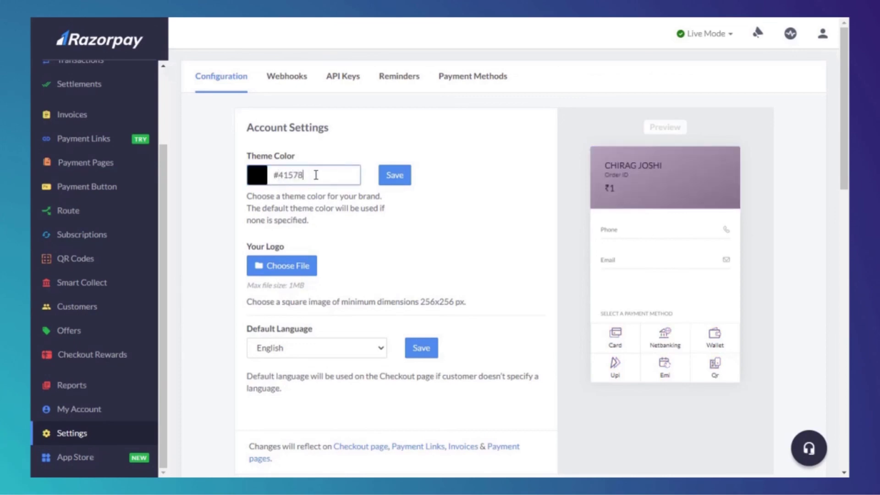